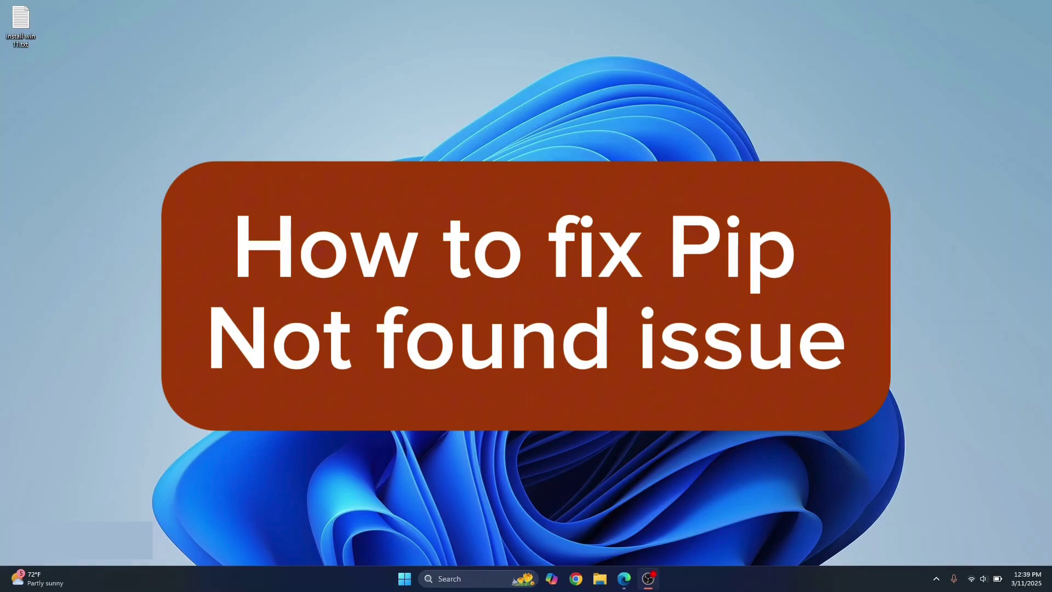
# Open Windows search to look up cmd
pyautogui.press('super')
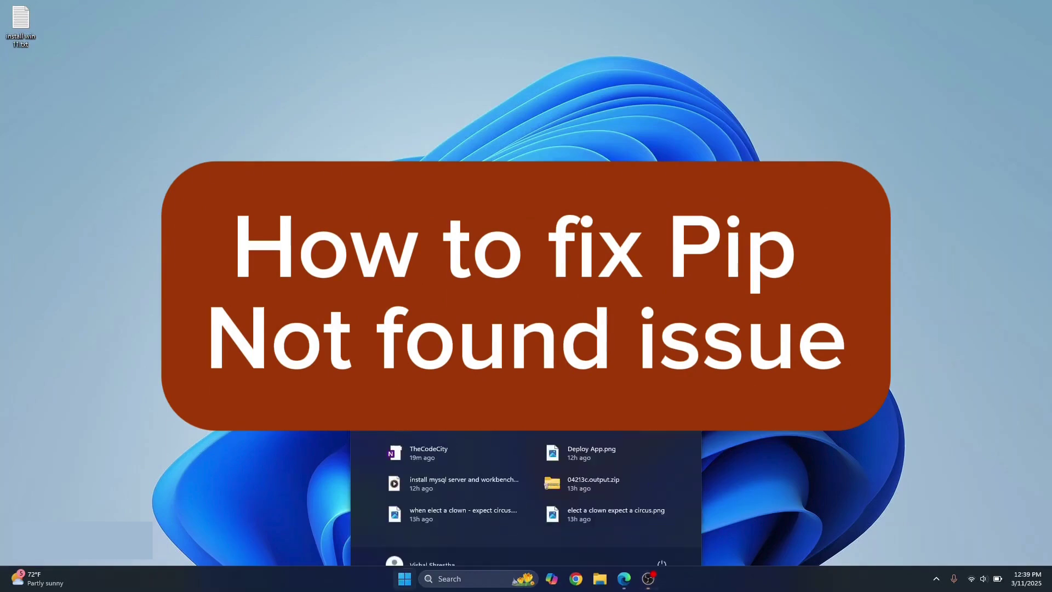
pyautogui.write('cmd')
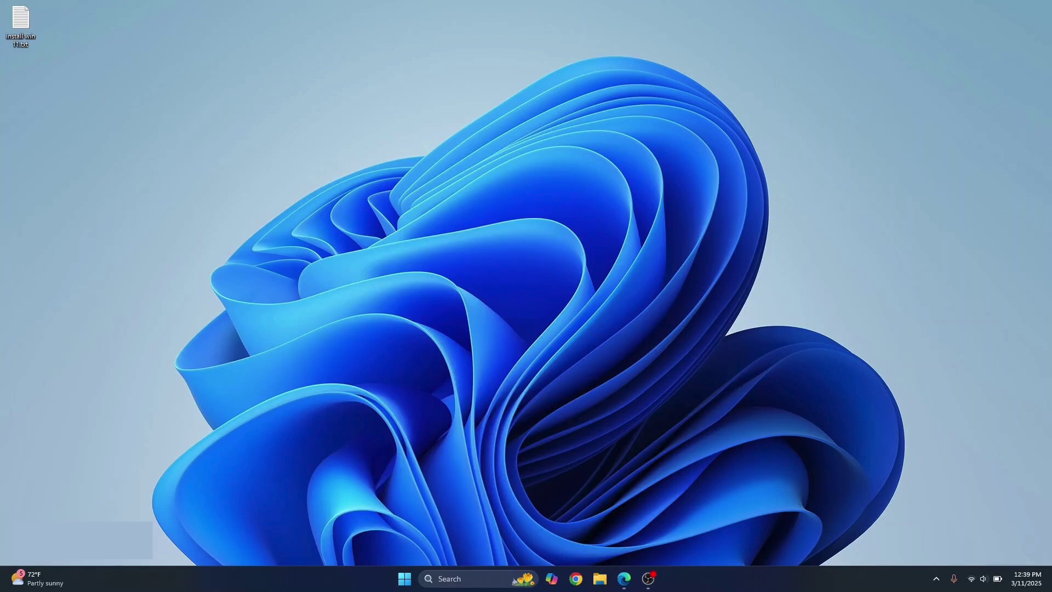
# Launch Command Prompt and run pip (not recognized) and python --version (3.13.2)
pyautogui.press('Return')
pyautogui.write('pip')
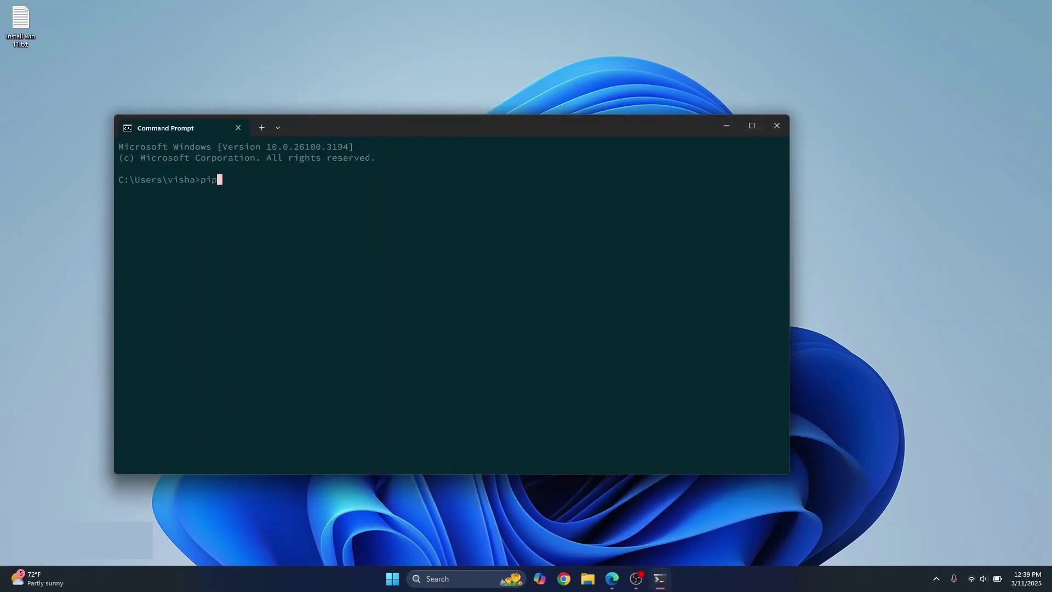
pyautogui.press('Return')
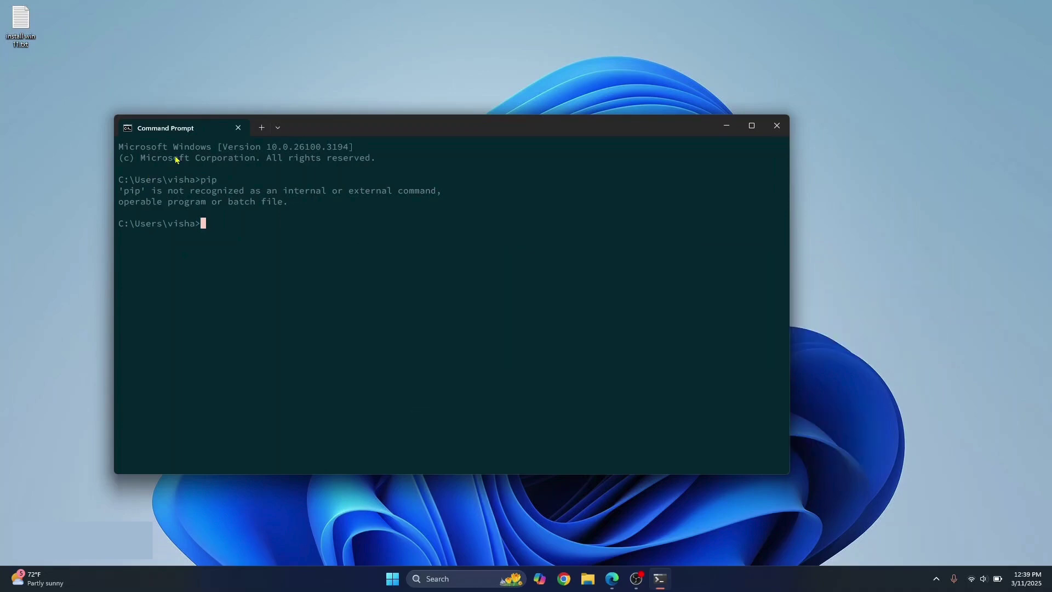
pyautogui.write('python ')
pyautogui.write('--versin')
pyautogui.press('BackSpace')
pyautogui.write('on')
pyautogui.press('Return')
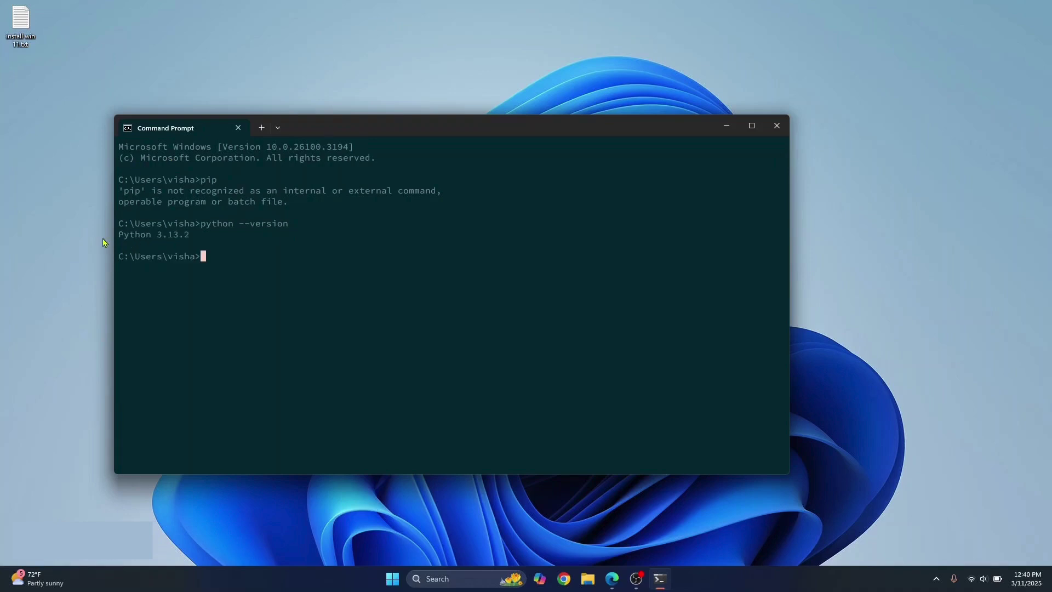
pyautogui.moveTo(331, 125); pyautogui.dragTo(435, 115)
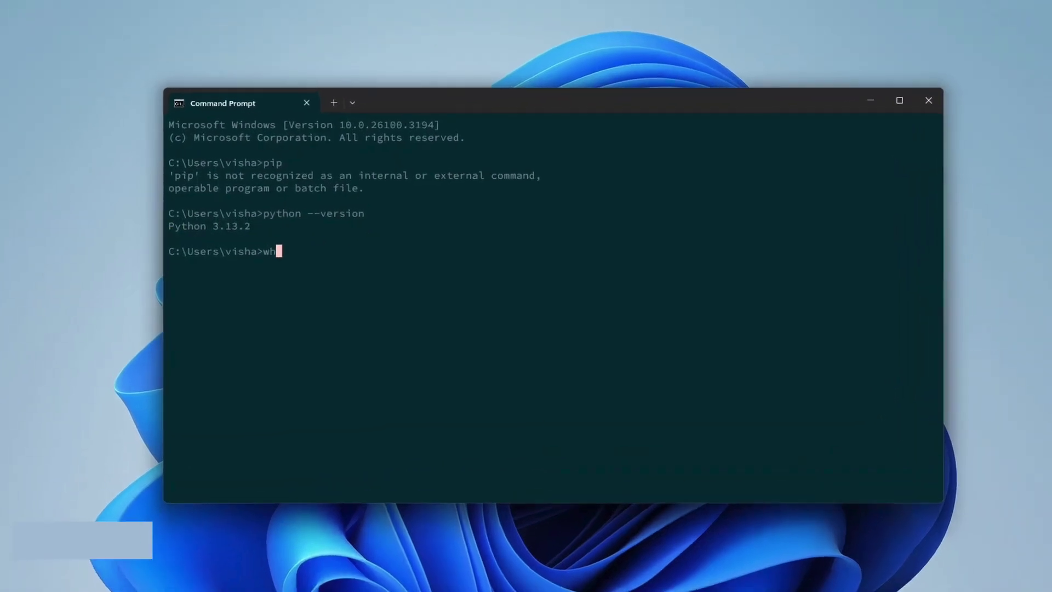
pyautogui.write('where python')
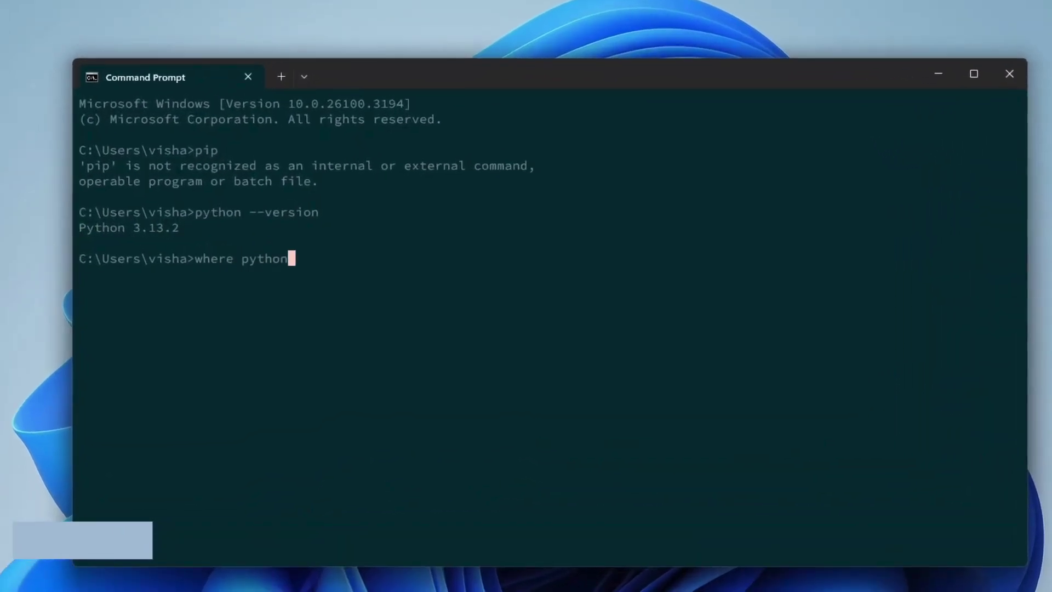
# Run where python and copy the Python313 folder path from its output
pyautogui.press('Return')
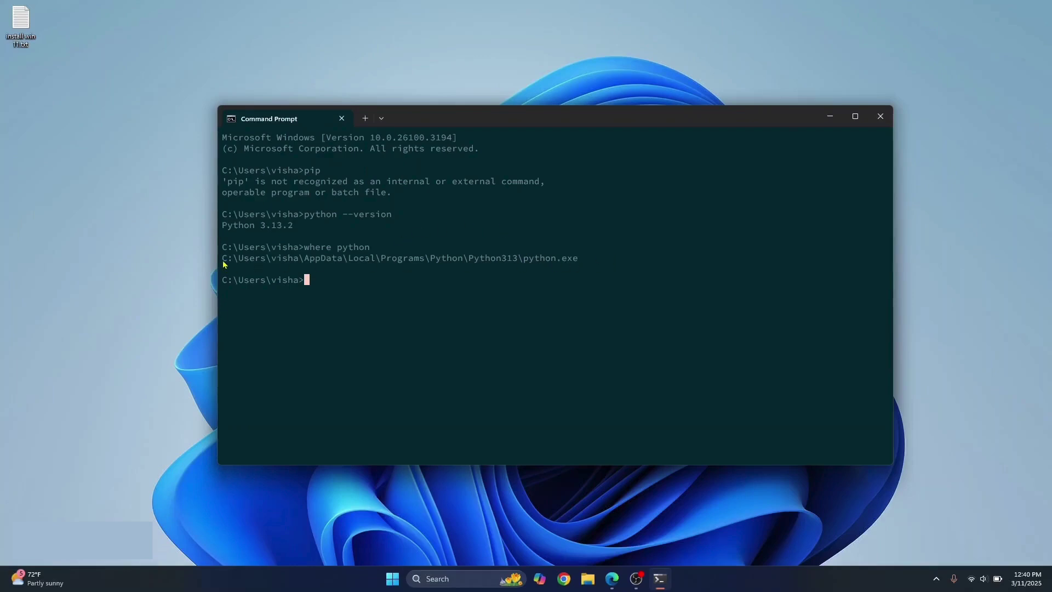
pyautogui.moveTo(223, 258); pyautogui.dragTo(524, 261)
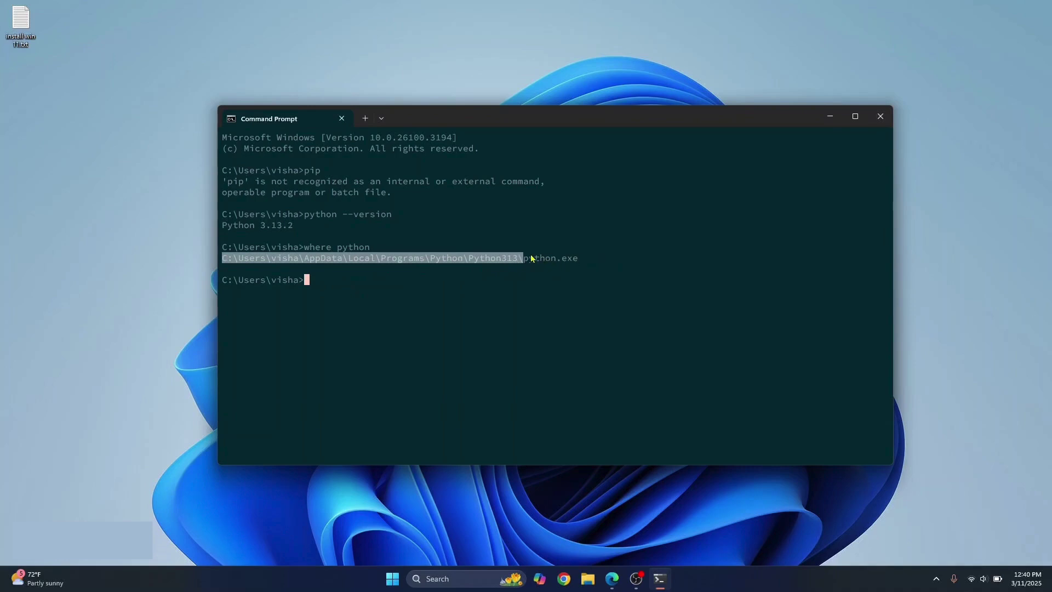
pyautogui.hotkey('ctrl', 'c')
pyautogui.hotkey('ctrl', 'c')
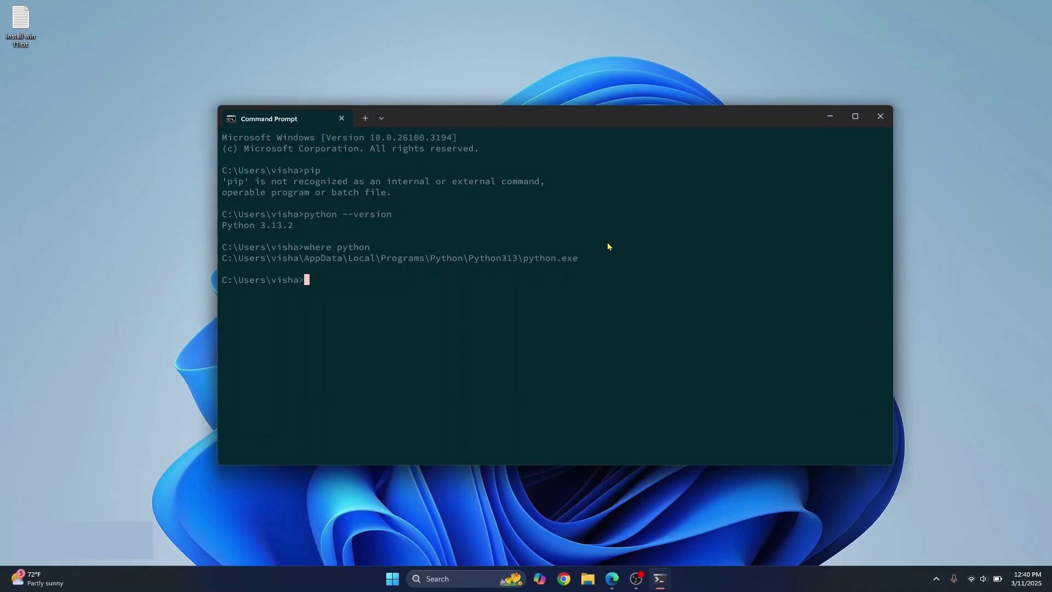
# Search env, open Environment Variables, and select the user Path variable
pyautogui.press('super')
pyautogui.write('env')
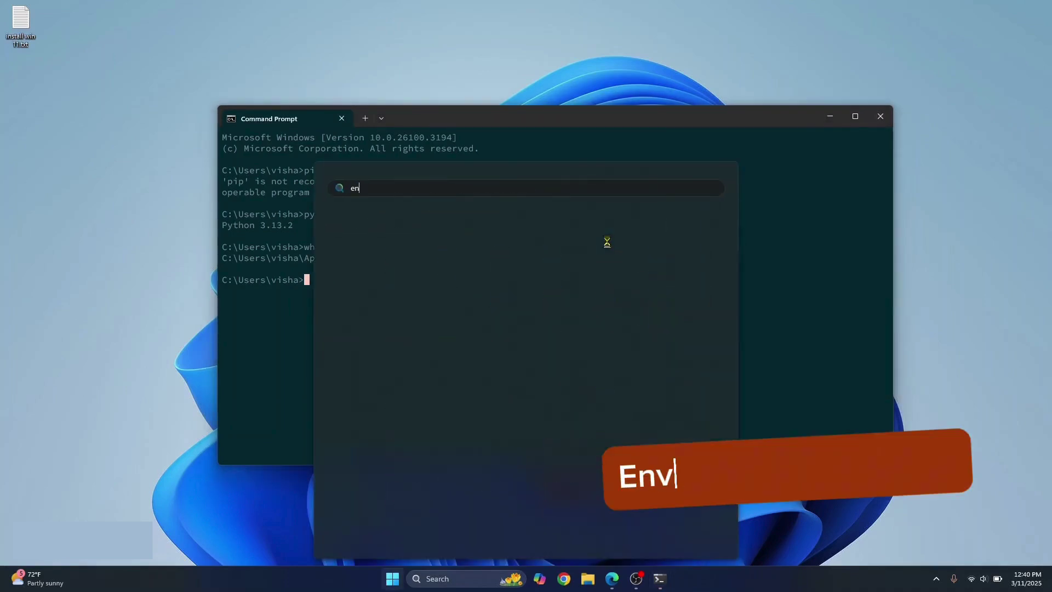
pyautogui.press('Return')
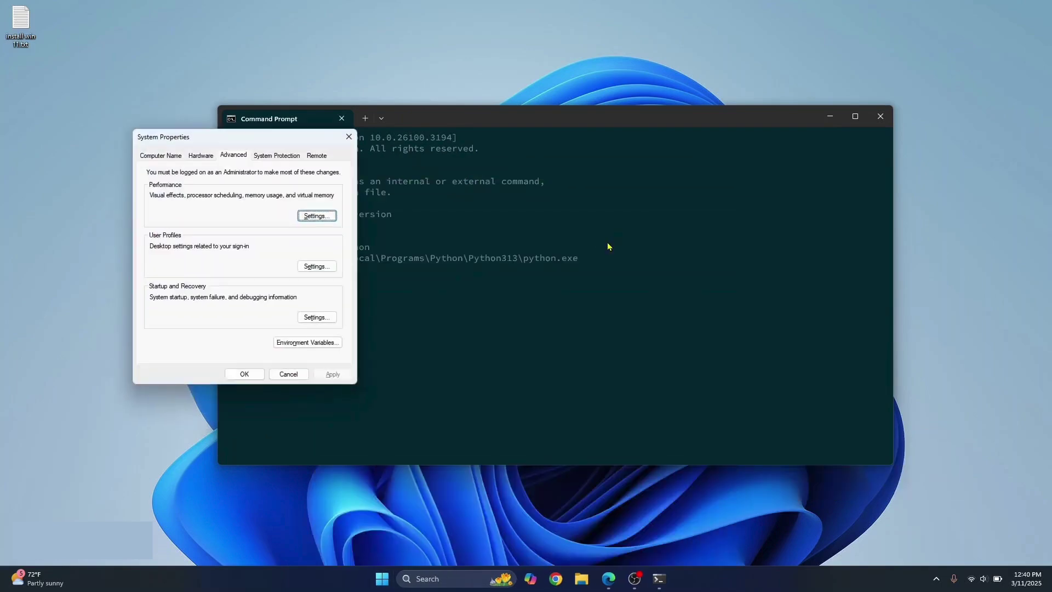
pyautogui.click(316, 345)
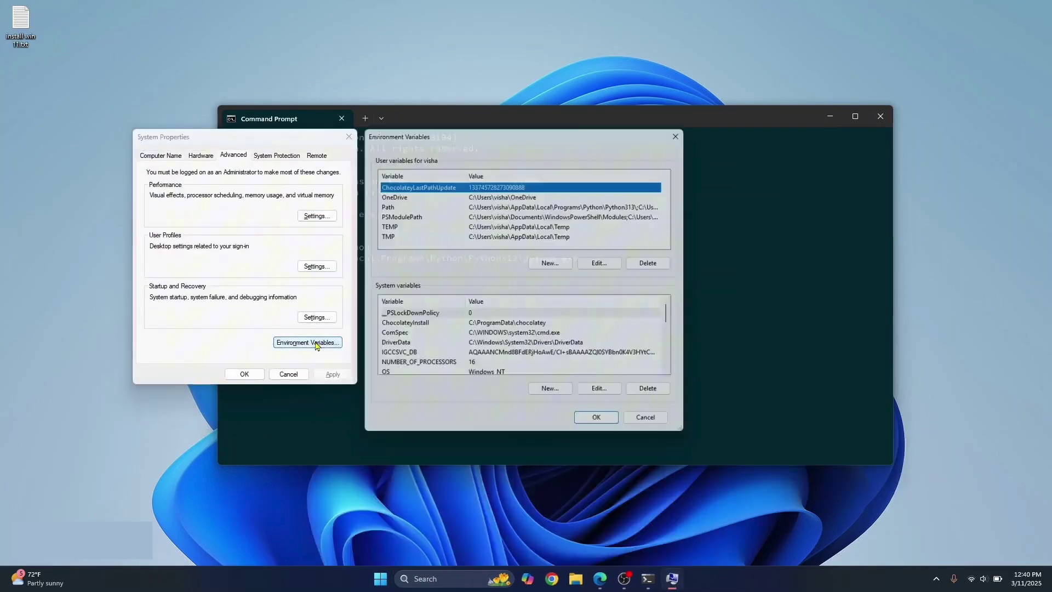
pyautogui.click(381, 205)
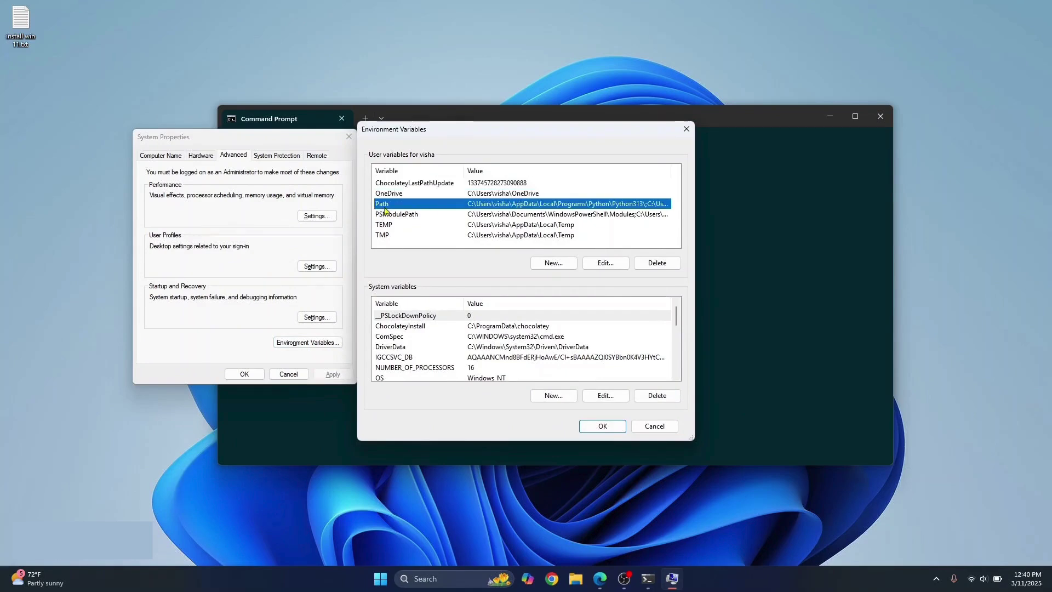
# Add a new user Path entry with the pasted Python313 path plus Scripts
pyautogui.doubleClick(446, 207)
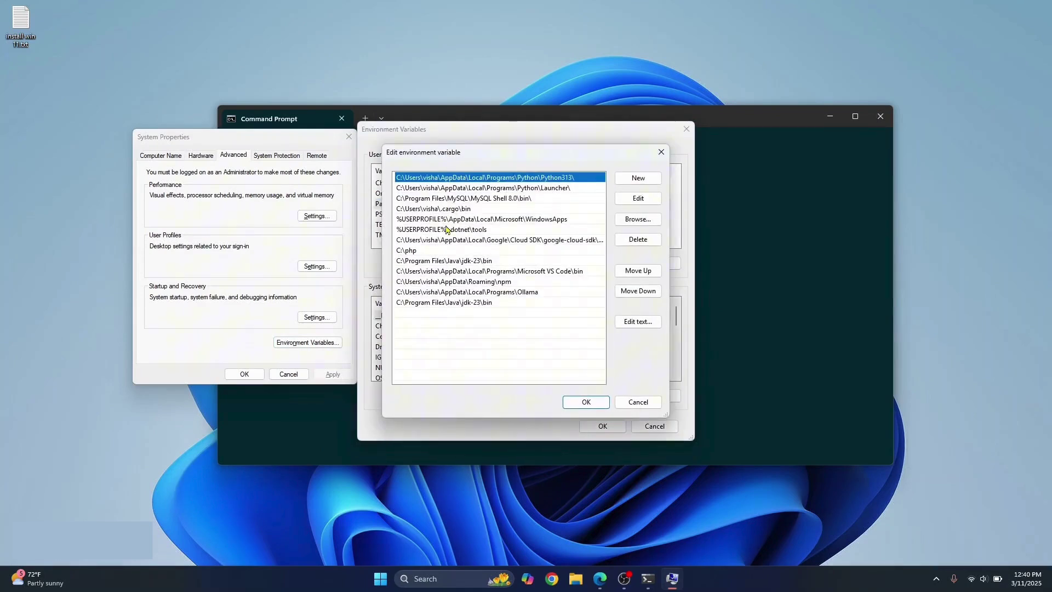
pyautogui.doubleClick(419, 317)
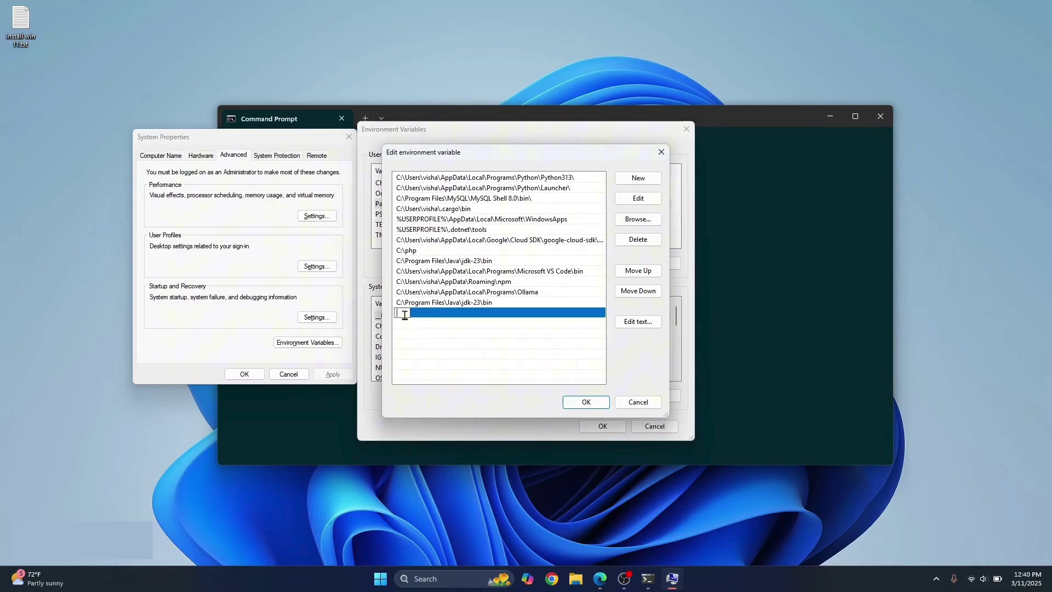
pyautogui.hotkey('ctrl', 'v')
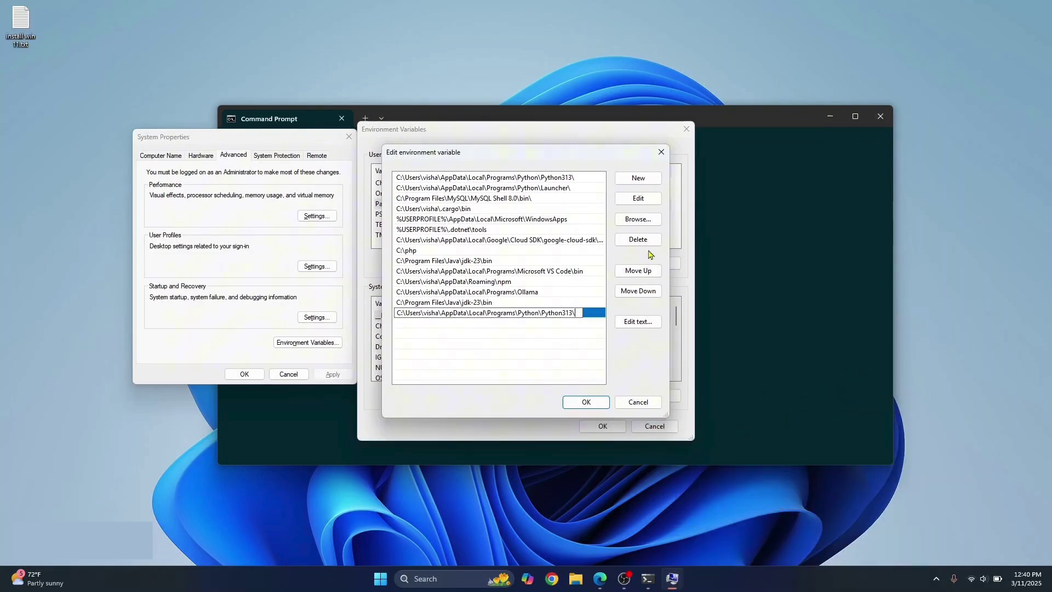
pyautogui.write('Scripts')
# Confirm the Path edit, Environment Variables and System Properties with OK
pyautogui.click(586, 404)
pyautogui.click(603, 425)
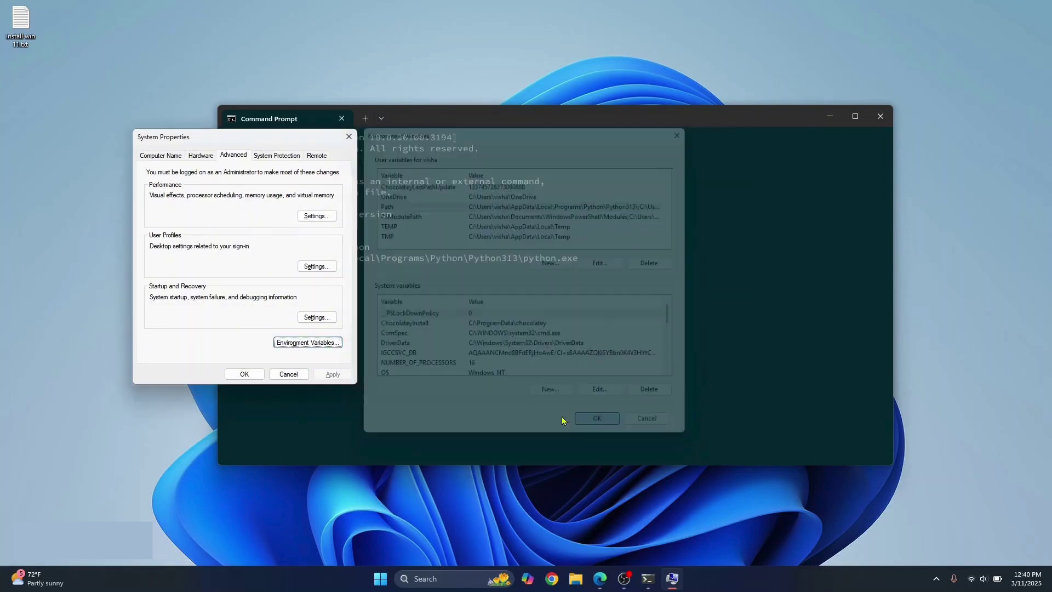
pyautogui.click(244, 373)
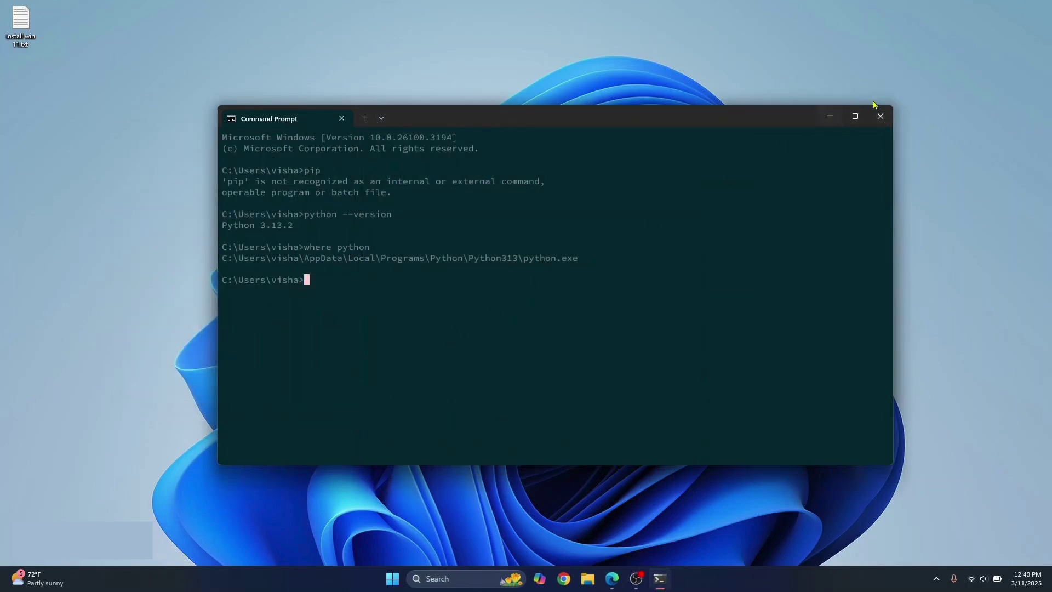
pyautogui.click(879, 117)
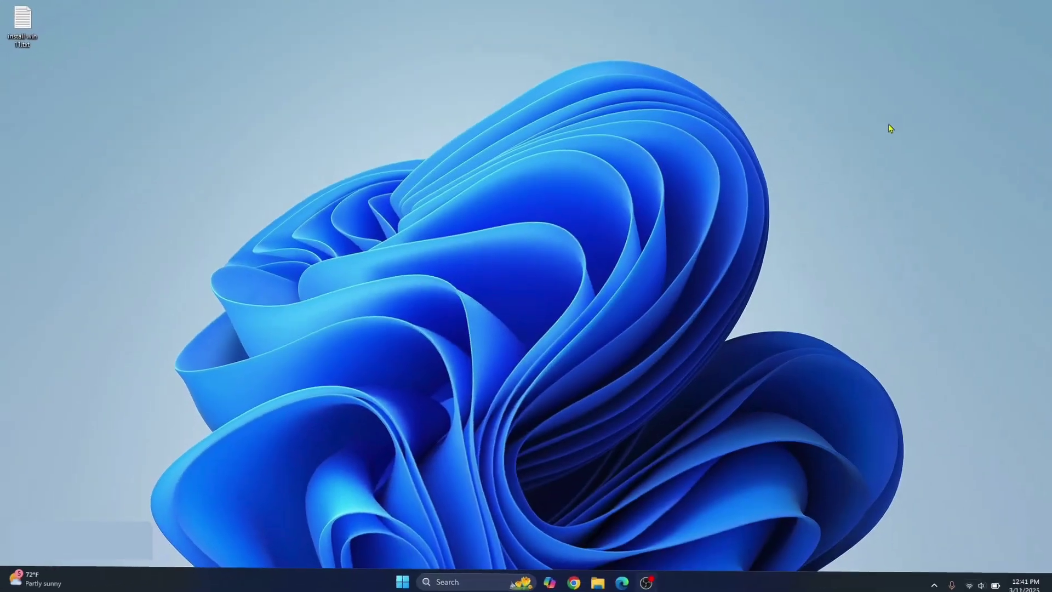
pyautogui.press('super')
pyautogui.write('cmd')
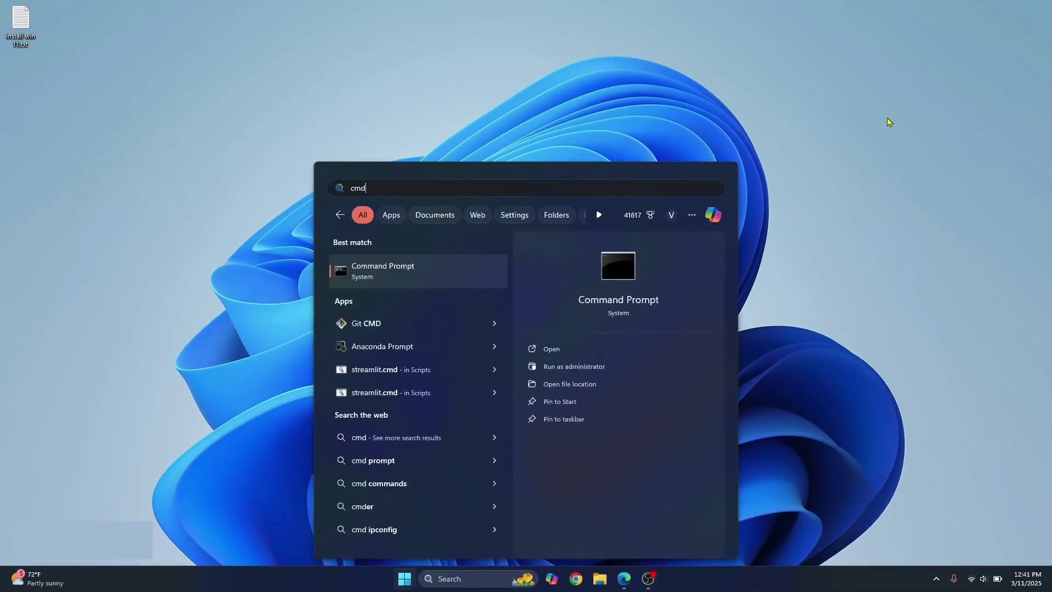
pyautogui.press('Return')
pyautogui.write('pip')
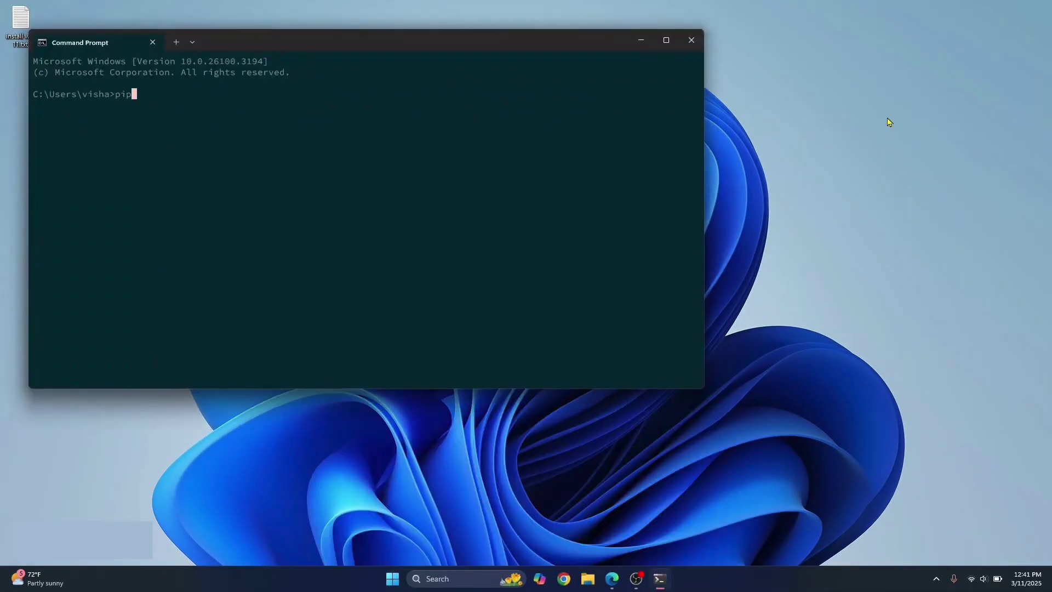
pyautogui.press('Return')
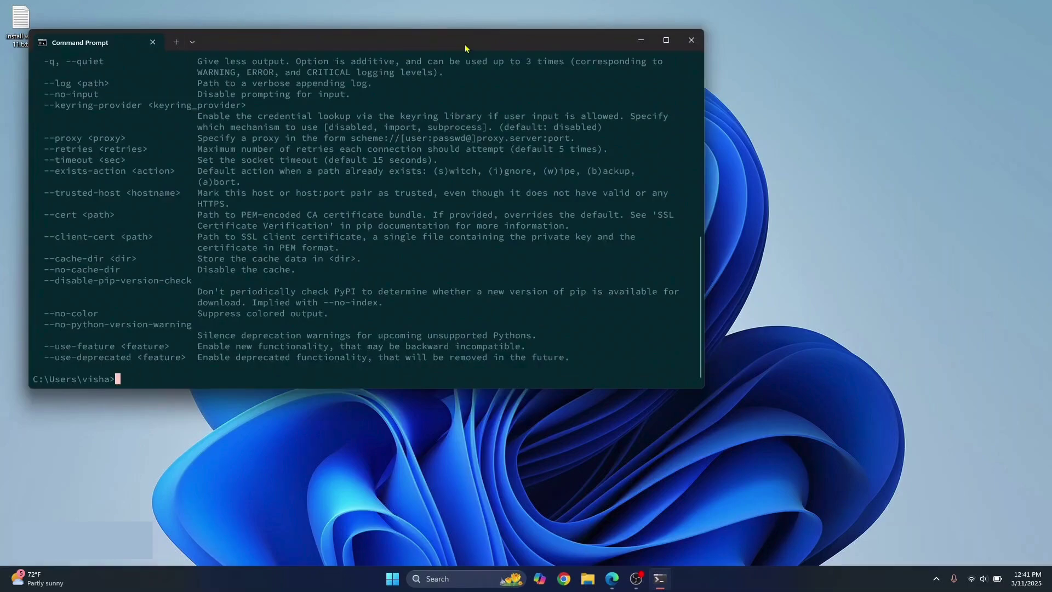
pyautogui.moveTo(465, 48); pyautogui.dragTo(634, 117)
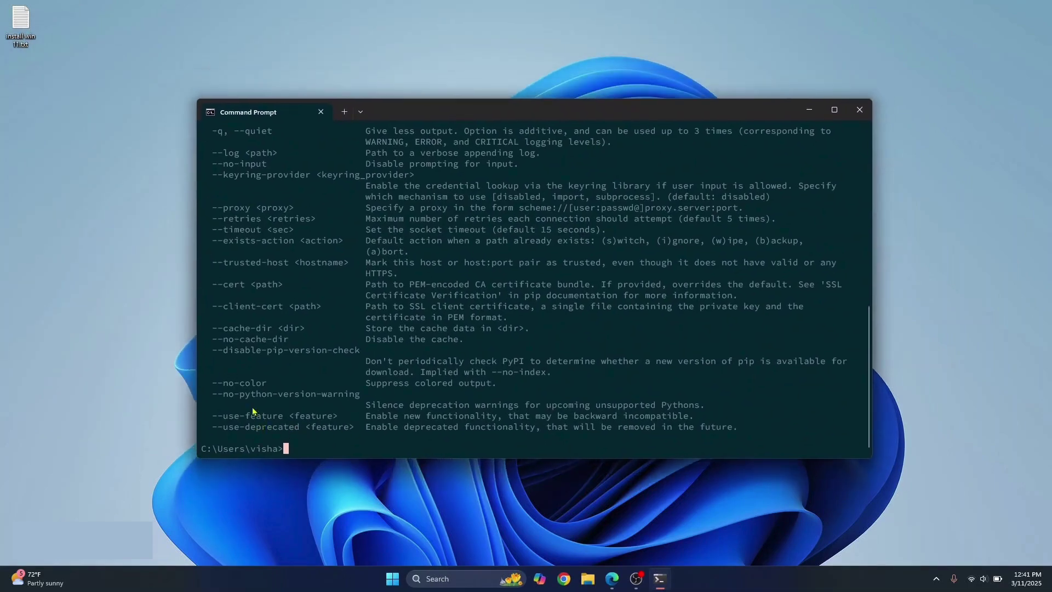
pyautogui.scroll(5, 253, 370)
pyautogui.scroll(-5, 251, 288)
pyautogui.scroll(5, 251, 263)
pyautogui.scroll(-5, 248, 239)
# Close Command Prompt and show the Windows install commands on Edge's pip docs page
pyautogui.click(860, 110)
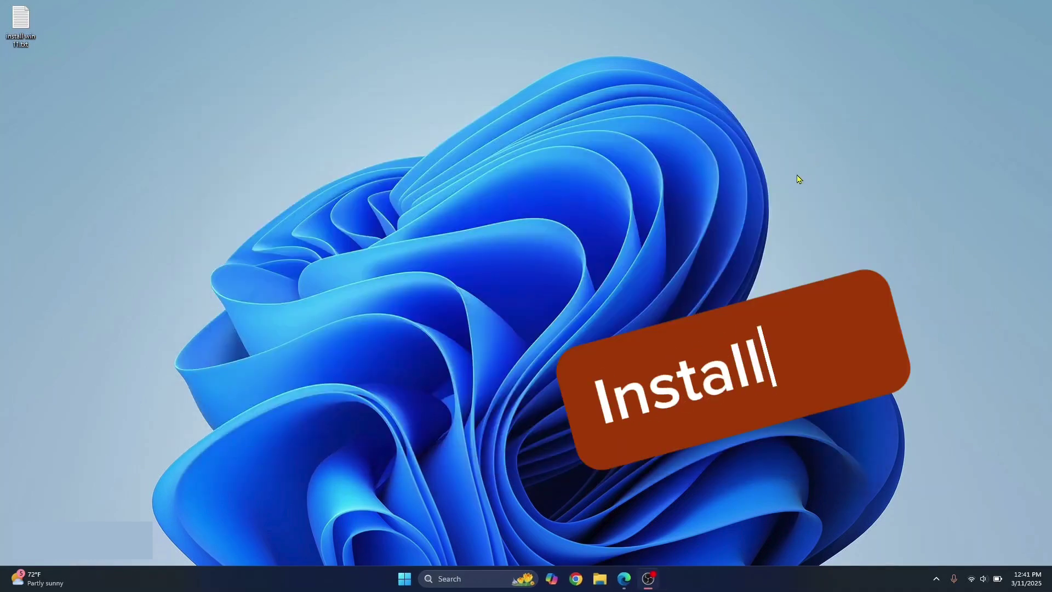
pyautogui.moveTo(624, 578)
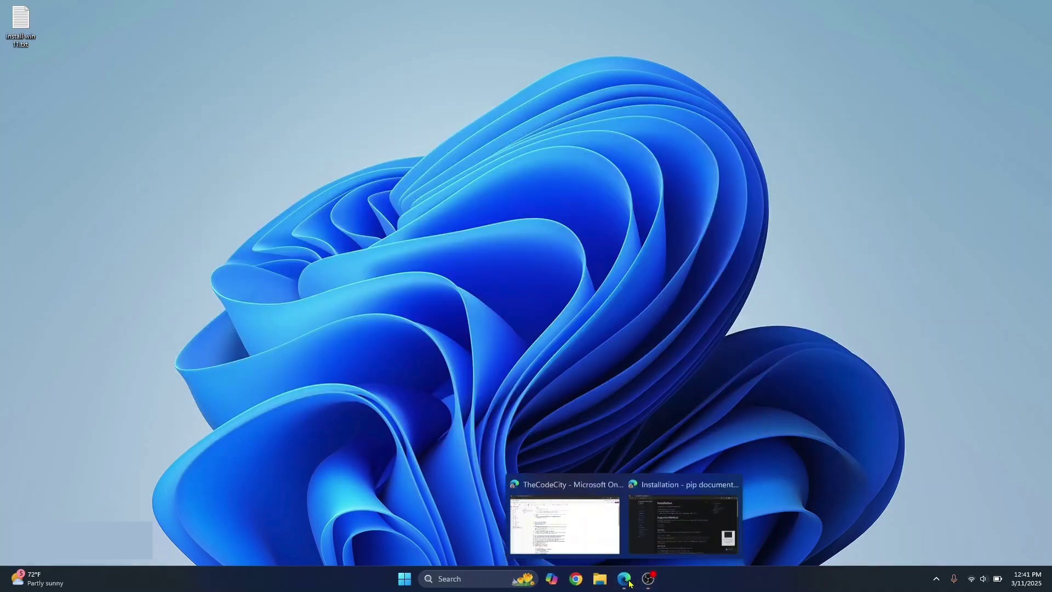
pyautogui.click(682, 526)
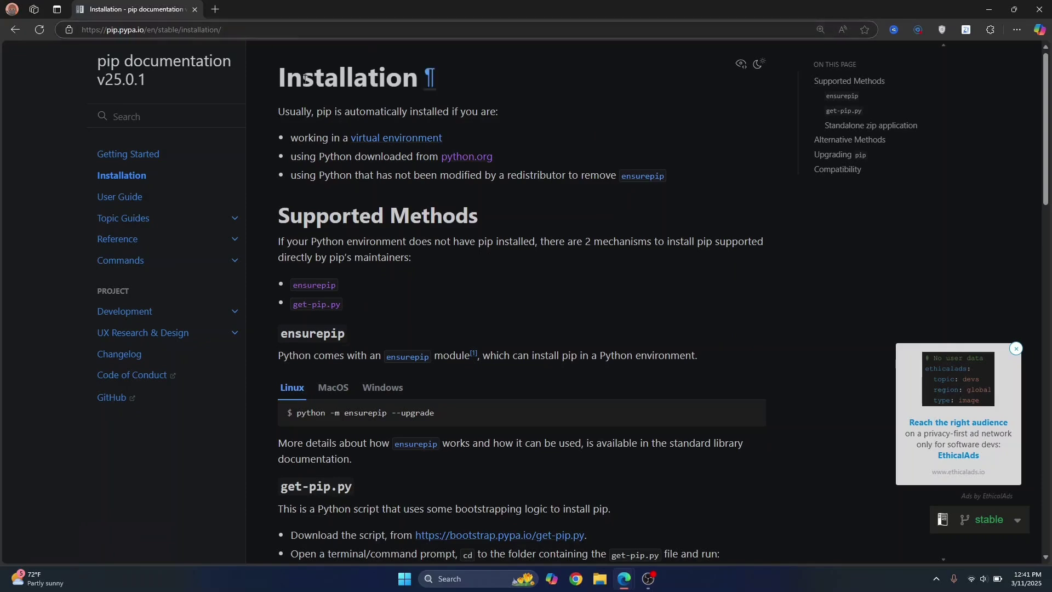
pyautogui.scroll(-1, 332, 136)
pyautogui.scroll(-2, 332, 140)
pyautogui.click(380, 169)
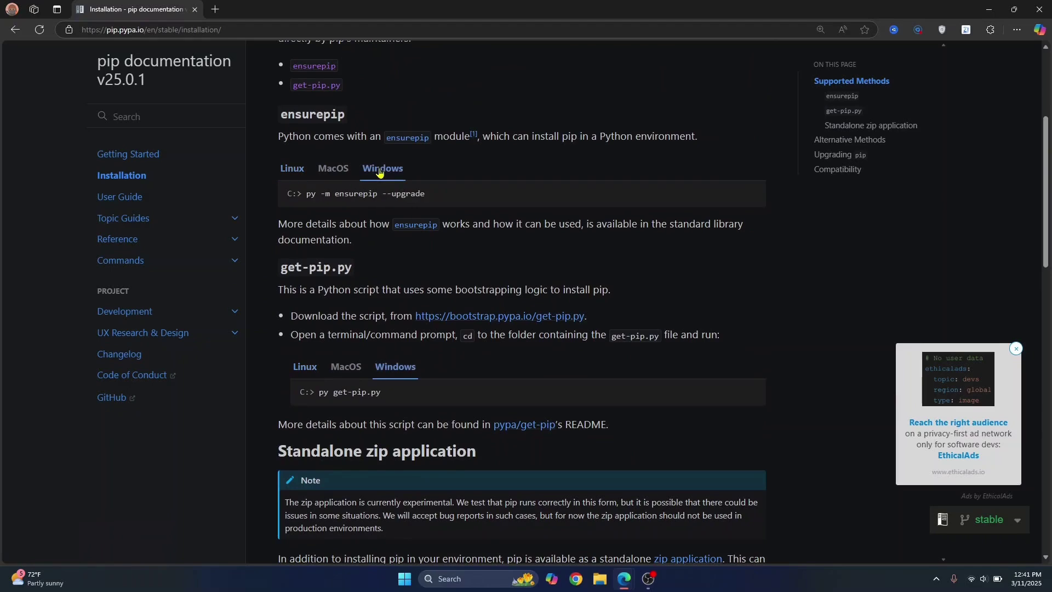
pyautogui.scroll(-2, 379, 172)
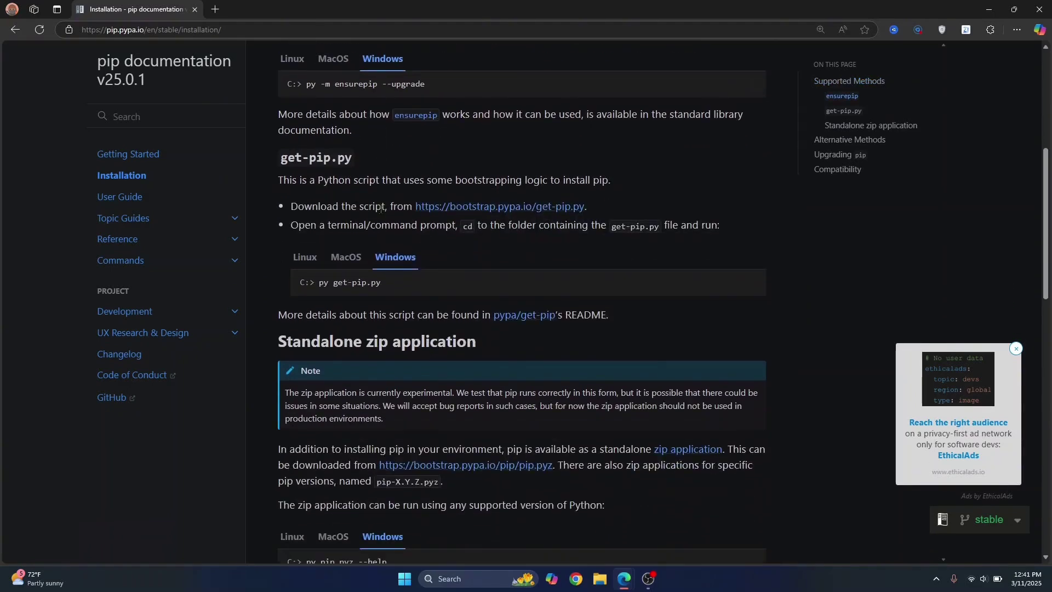
# Save the get-pip.py link into Downloads and show it in its folder
pyautogui.rightClick(496, 210)
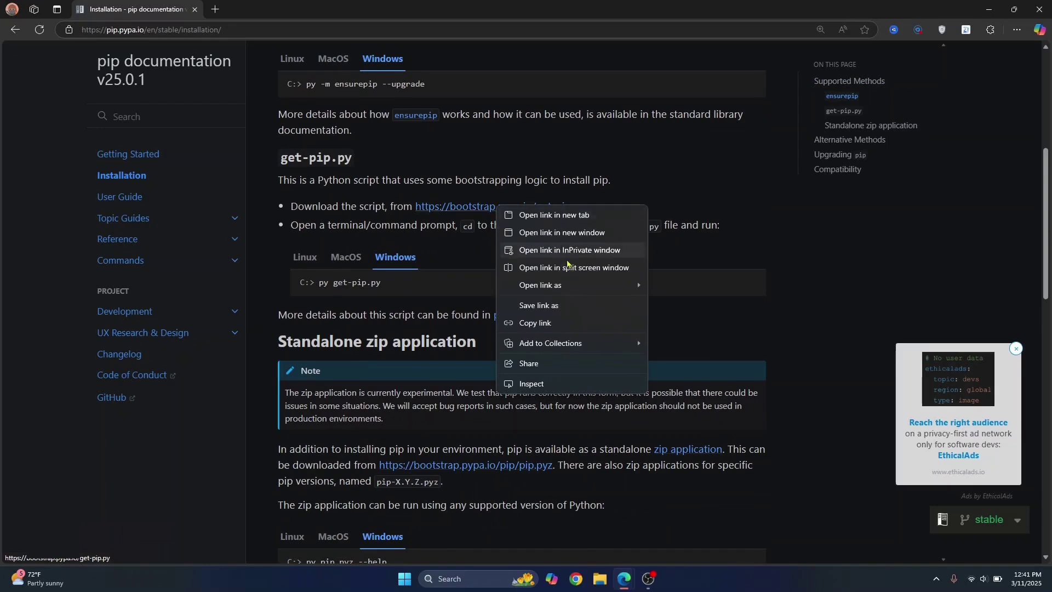
pyautogui.click(553, 307)
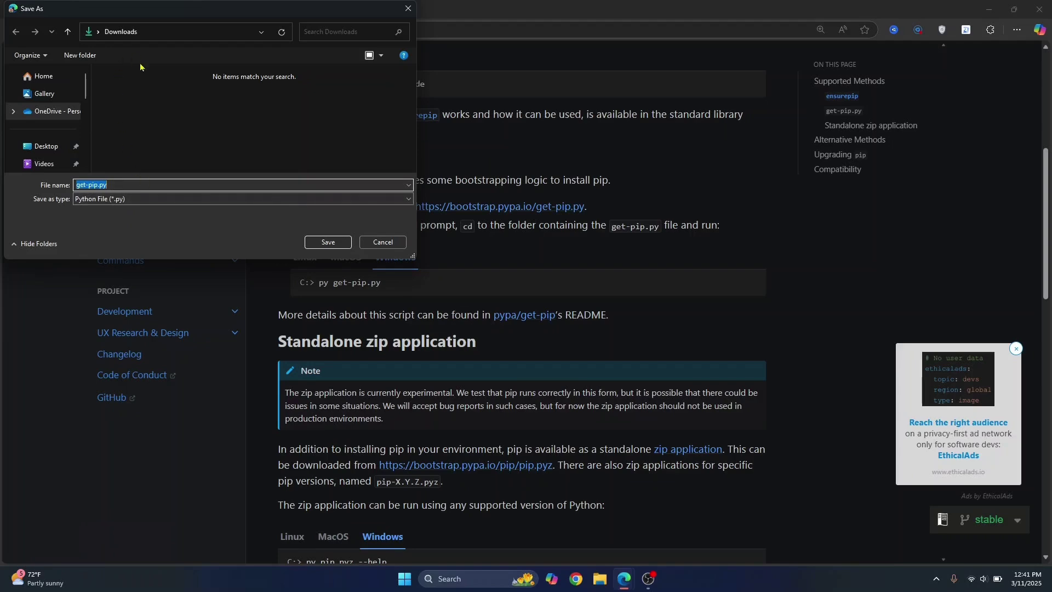
pyautogui.click(328, 242)
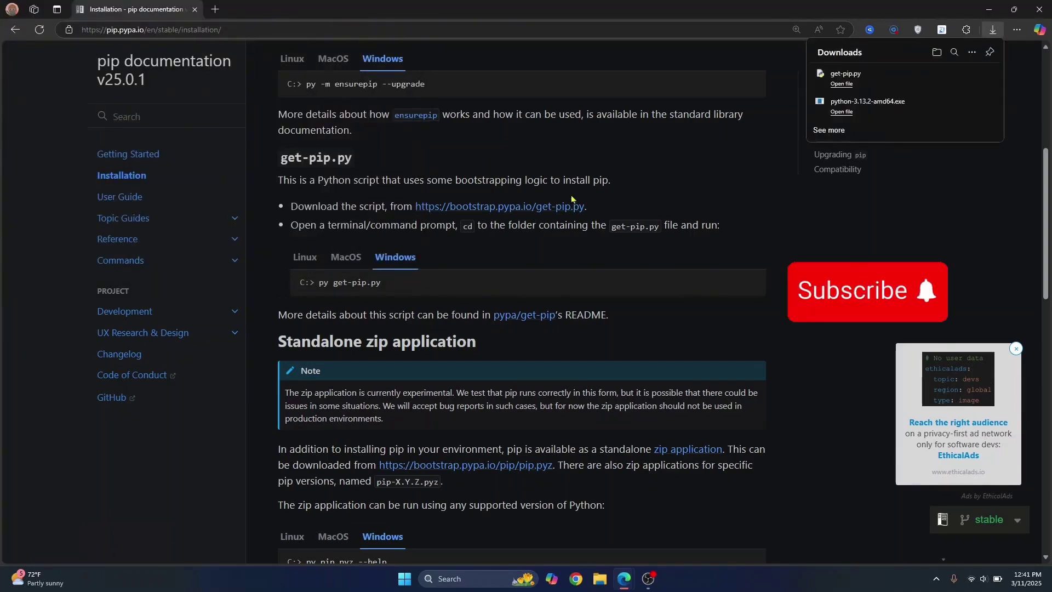
pyautogui.moveTo(904, 78)
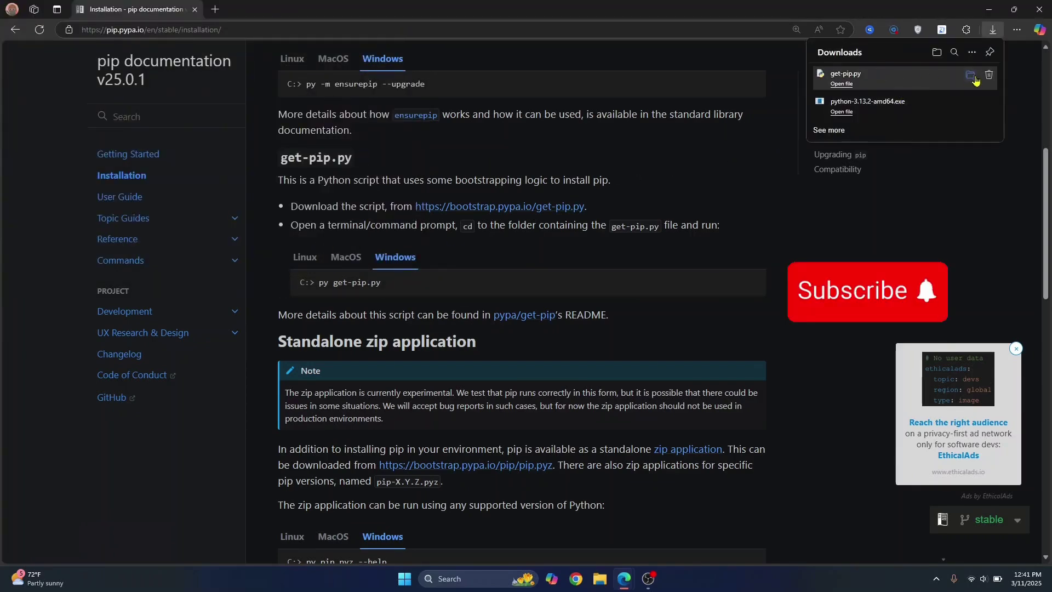
pyautogui.click(973, 76)
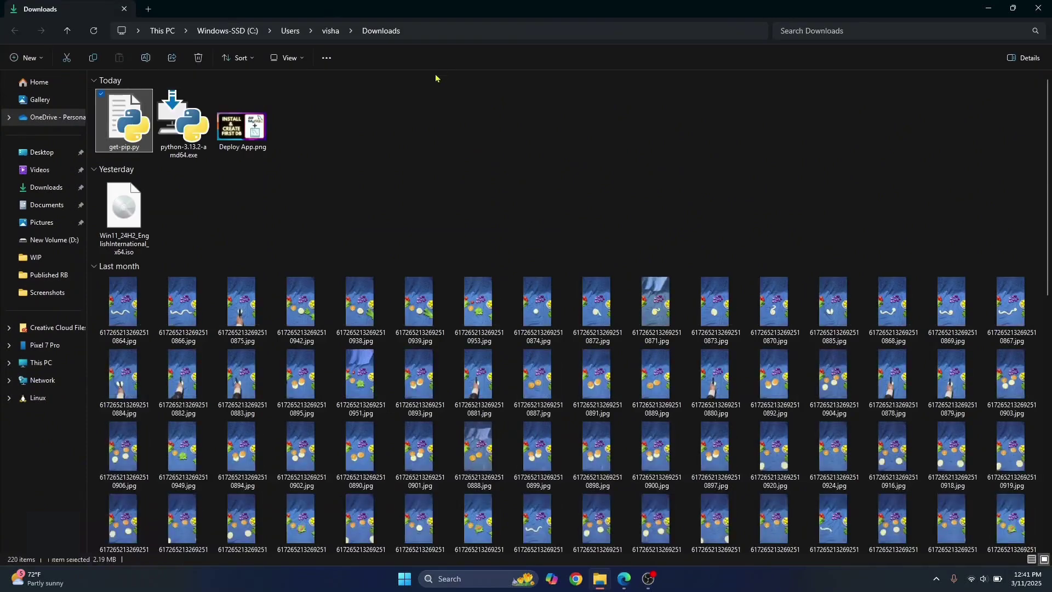
# Launch Command Prompt at Downloads by entering cmd in Explorer's address bar
pyautogui.click(205, 74)
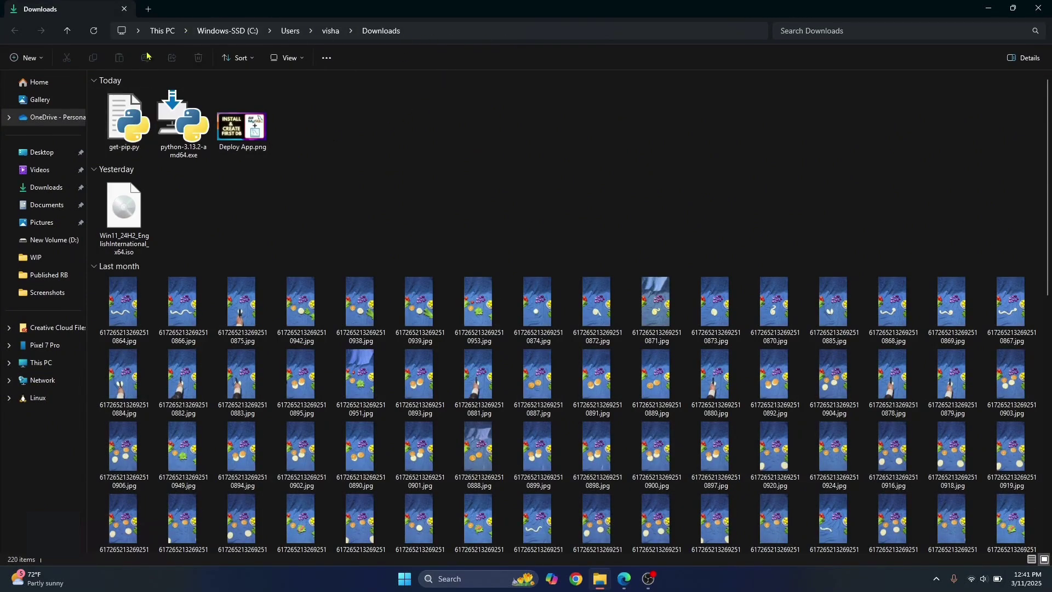
pyautogui.click(454, 35)
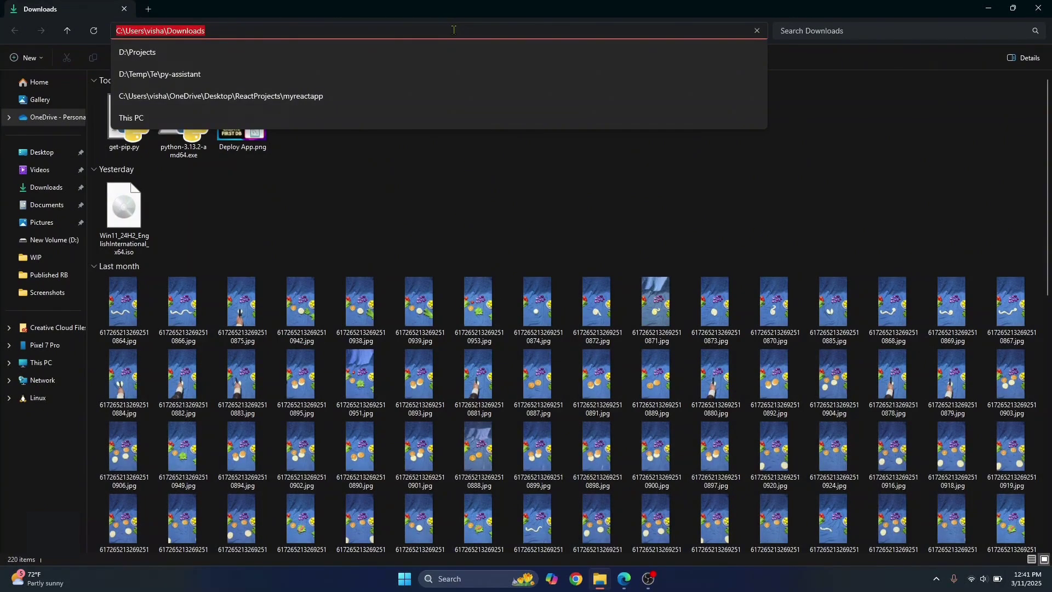
pyautogui.write('cmd')
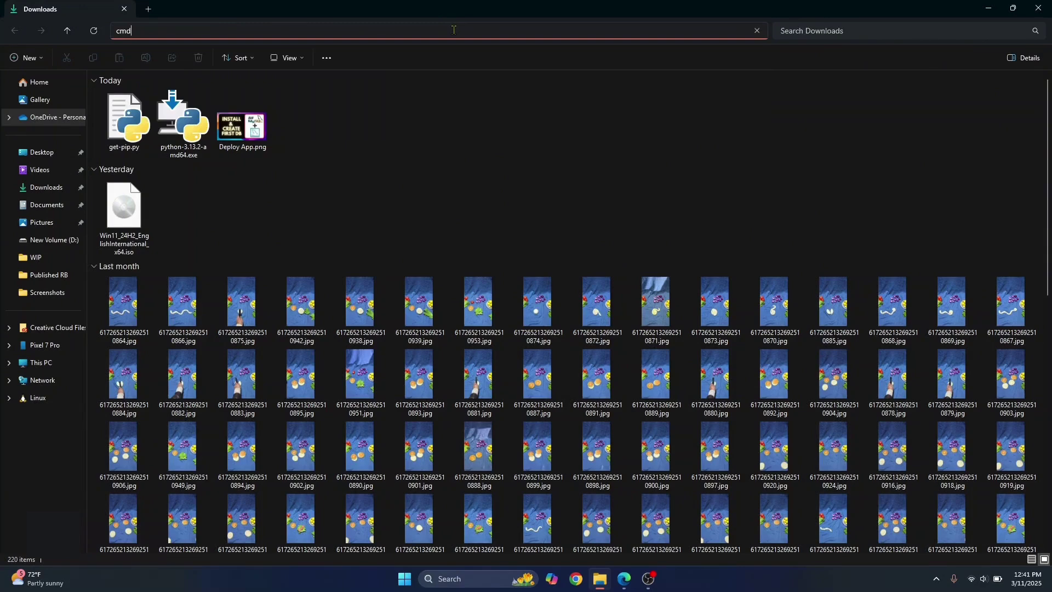
pyautogui.press('Return')
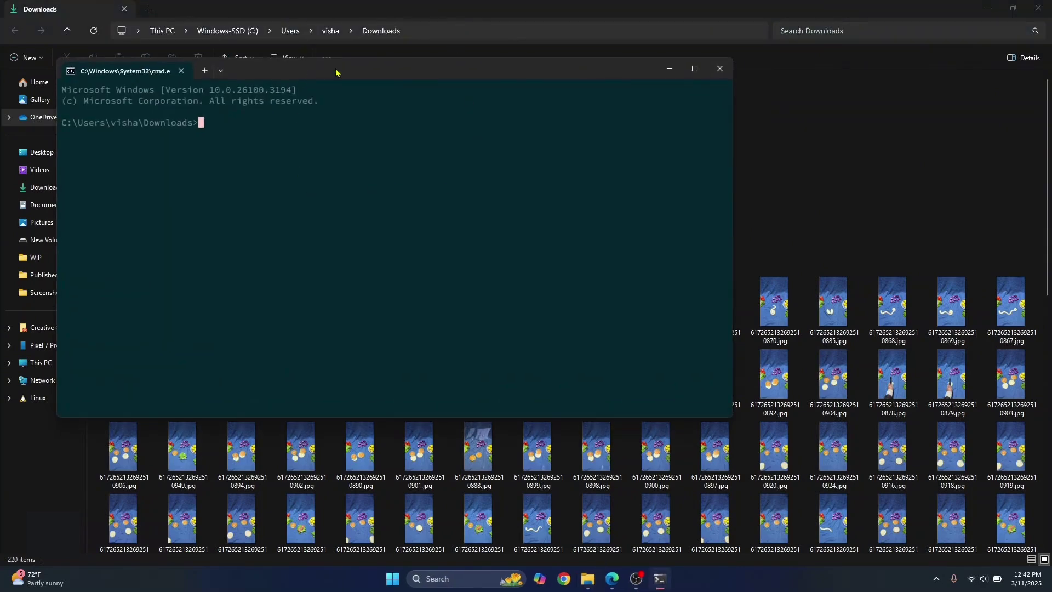
pyautogui.moveTo(335, 72); pyautogui.dragTo(525, 94)
pyautogui.moveTo(251, 147); pyautogui.dragTo(385, 147)
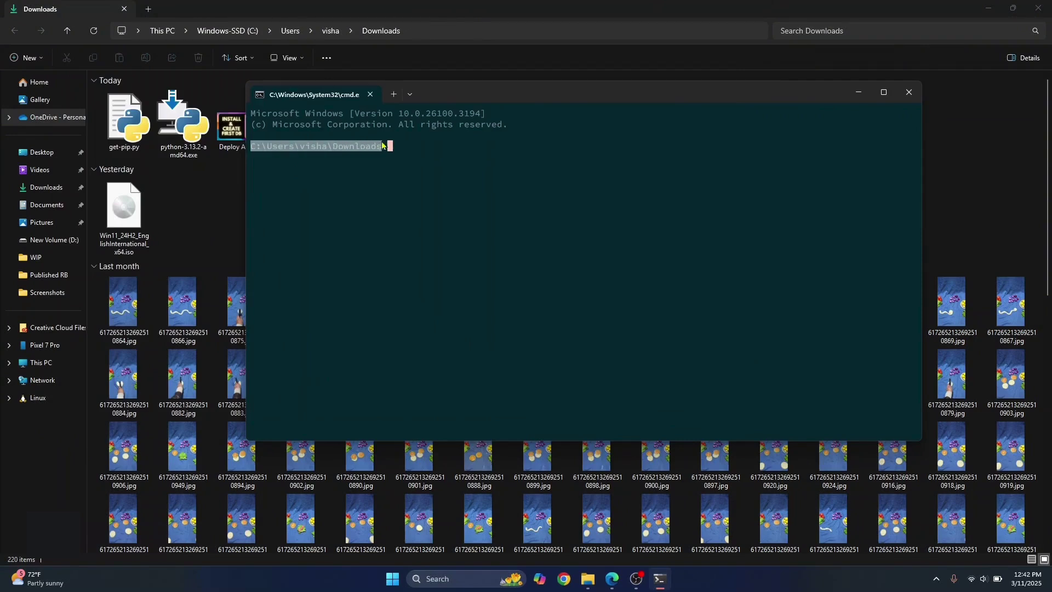
pyautogui.click(305, 153)
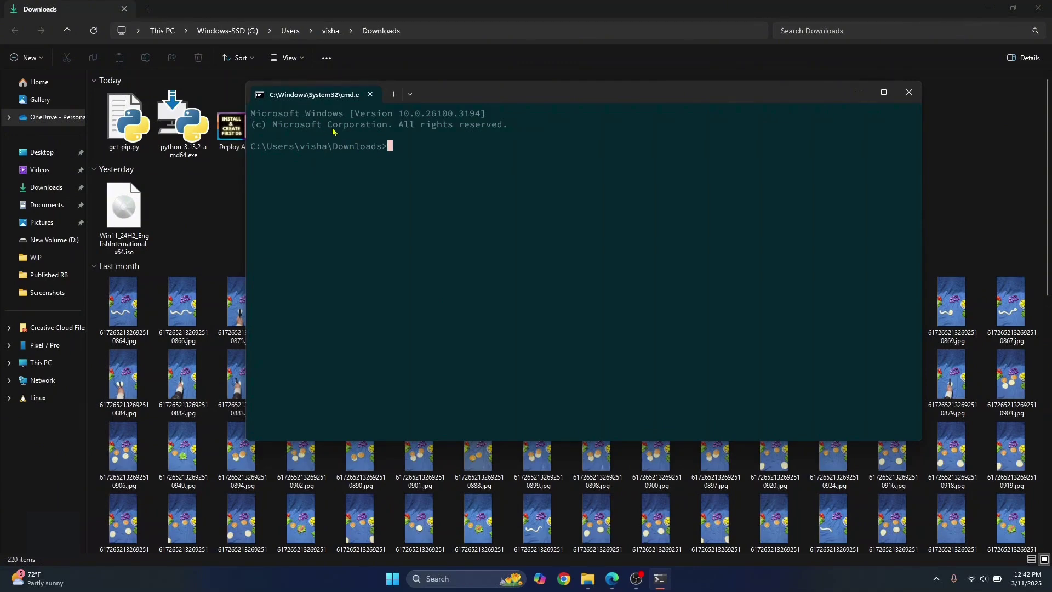
pyautogui.press('super')
pyautogui.write('cmd')
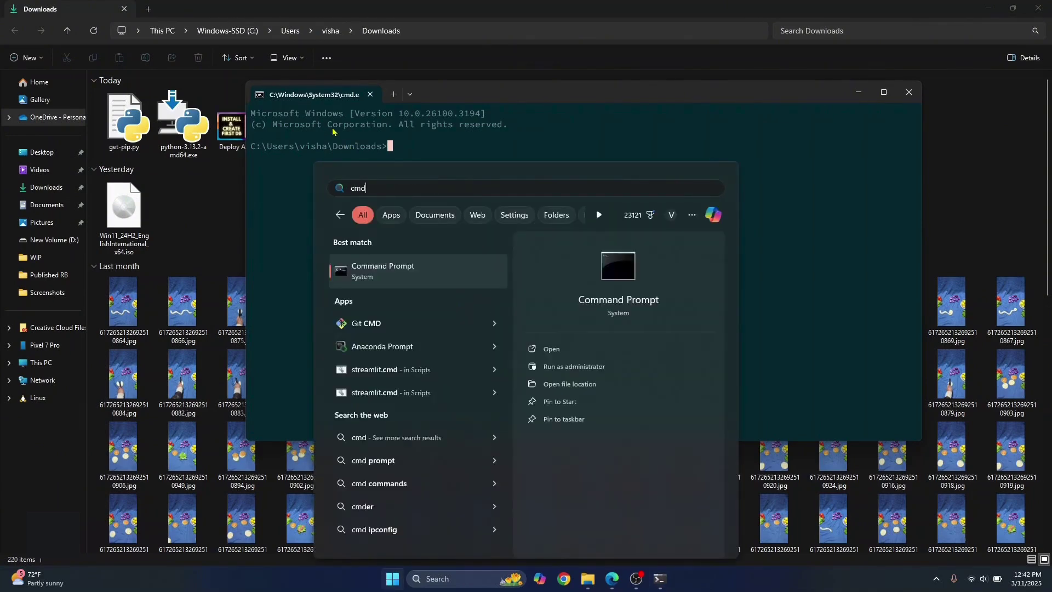
pyautogui.press('Return')
pyautogui.write('cd ')
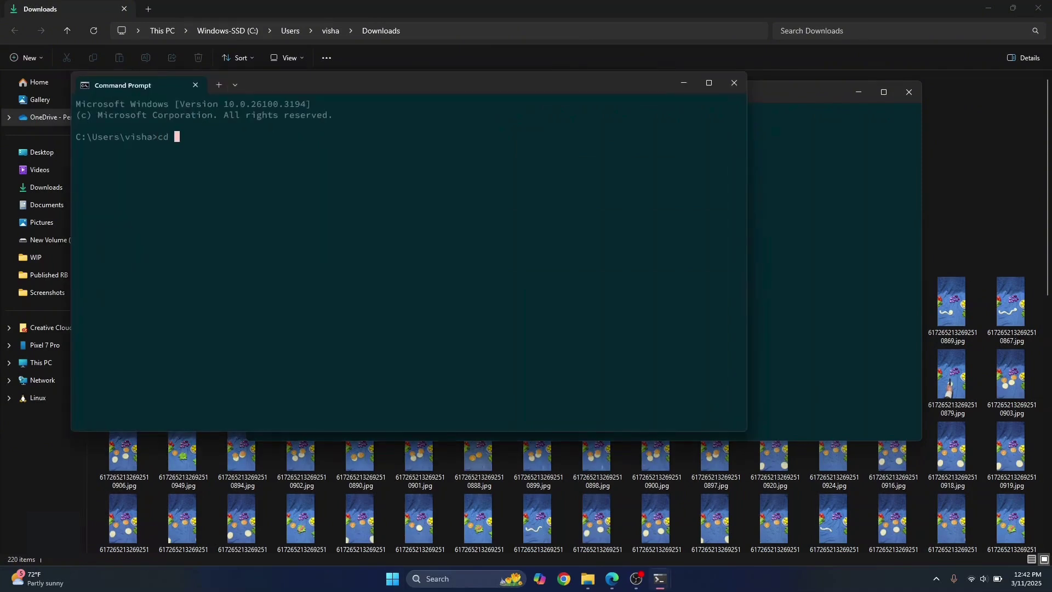
pyautogui.write('D:')
pyautogui.press('BackSpace')
pyautogui.press('BackSpace')
pyautogui.press('BackSpace')
pyautogui.press('BackSpace')
pyautogui.press('BackSpace')
pyautogui.write('exit')
pyautogui.press('Return')
pyautogui.moveTo(465, 90); pyautogui.dragTo(420, 102)
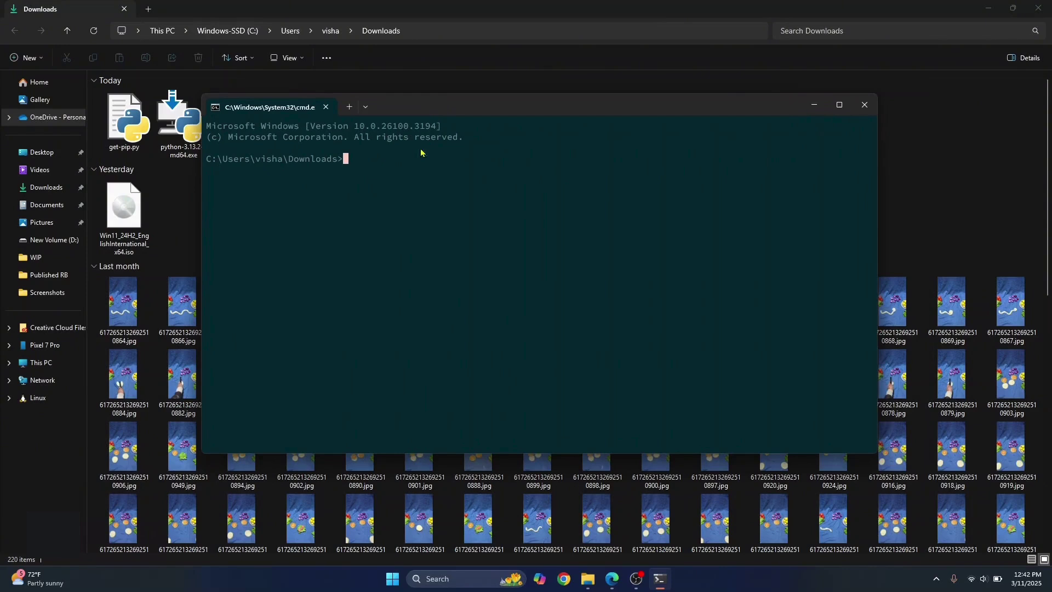
pyautogui.write('python g')
pyautogui.write('et-pip.py')
# Run python get-pip.py at the Downloads prompt
pyautogui.press('Return')
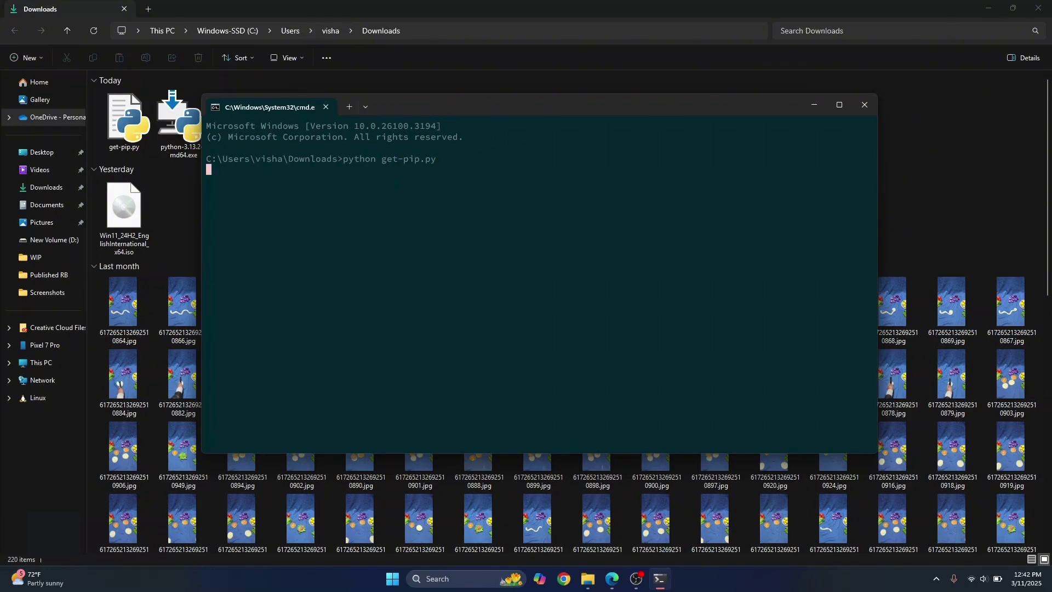